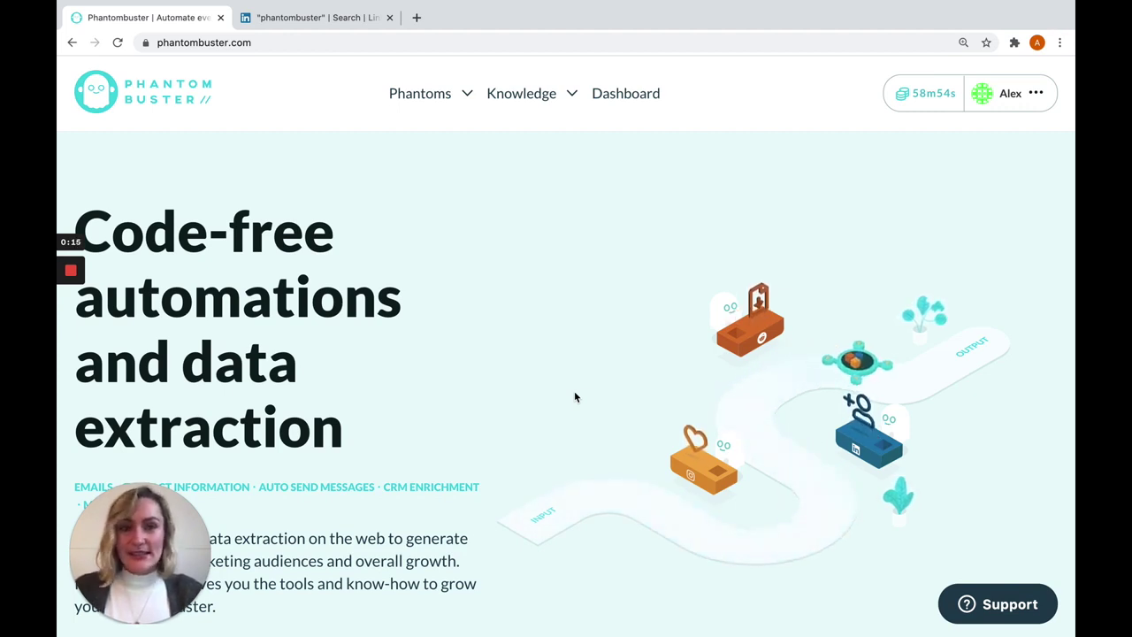
Search the LinkedIn phantoms for "searc" and choose to use the LinkedIn Search Export phantom
mouse_move(441, 107)
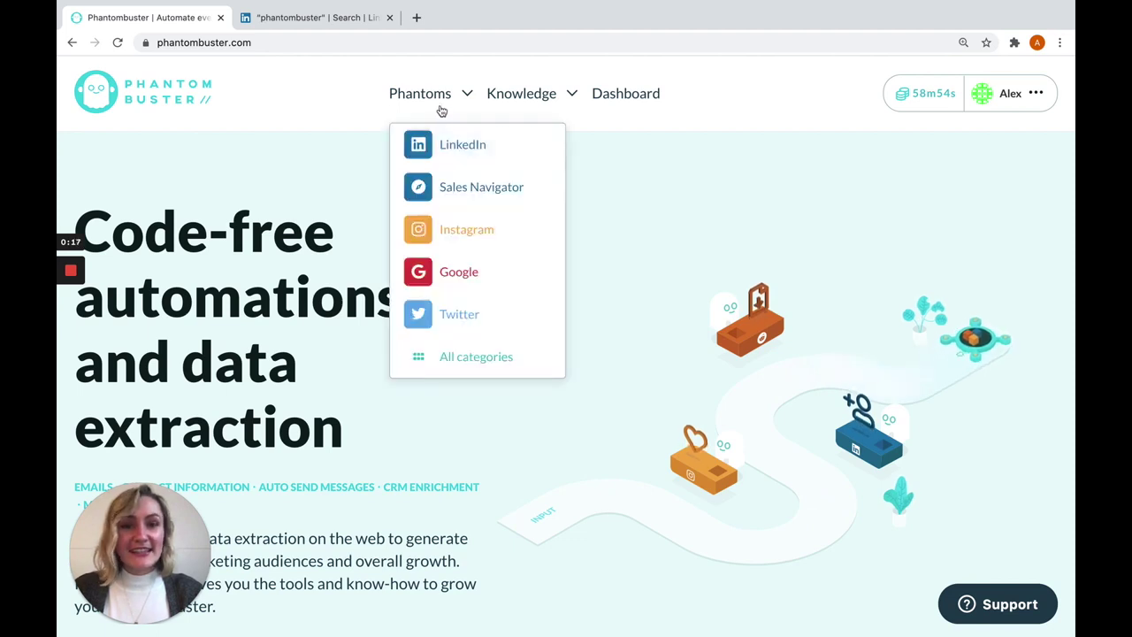
click(436, 146)
click(160, 245)
text(searc)
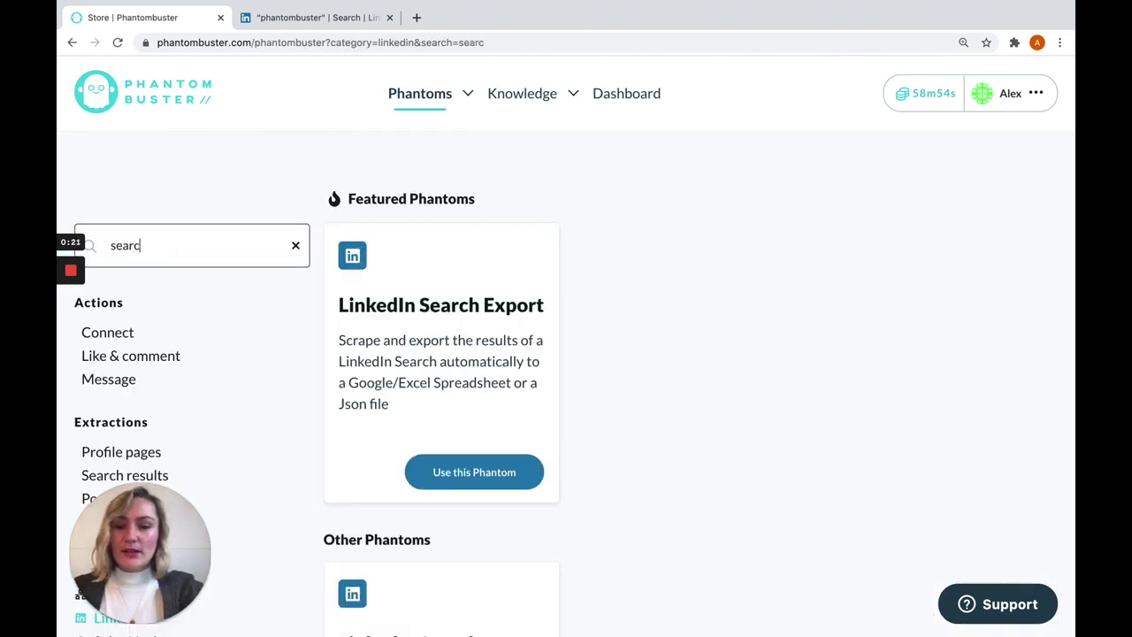
click(459, 471)
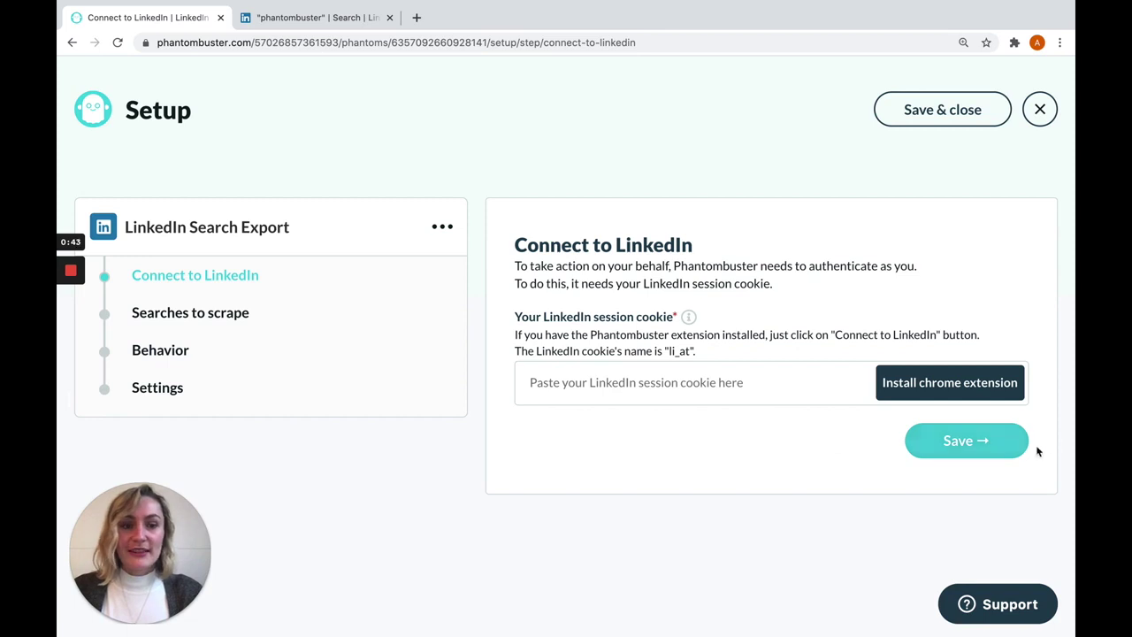
Install the Phantombuster Chrome extension and use it to fill in the LinkedIn session cookie, saving the connection
click(980, 389)
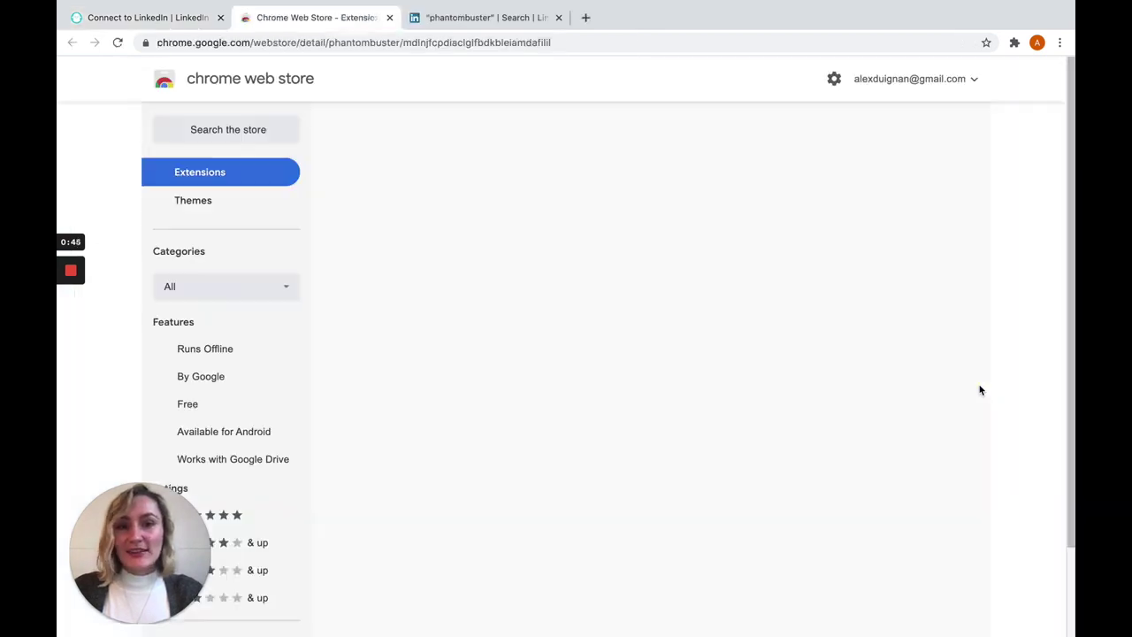
click(881, 182)
click(669, 168)
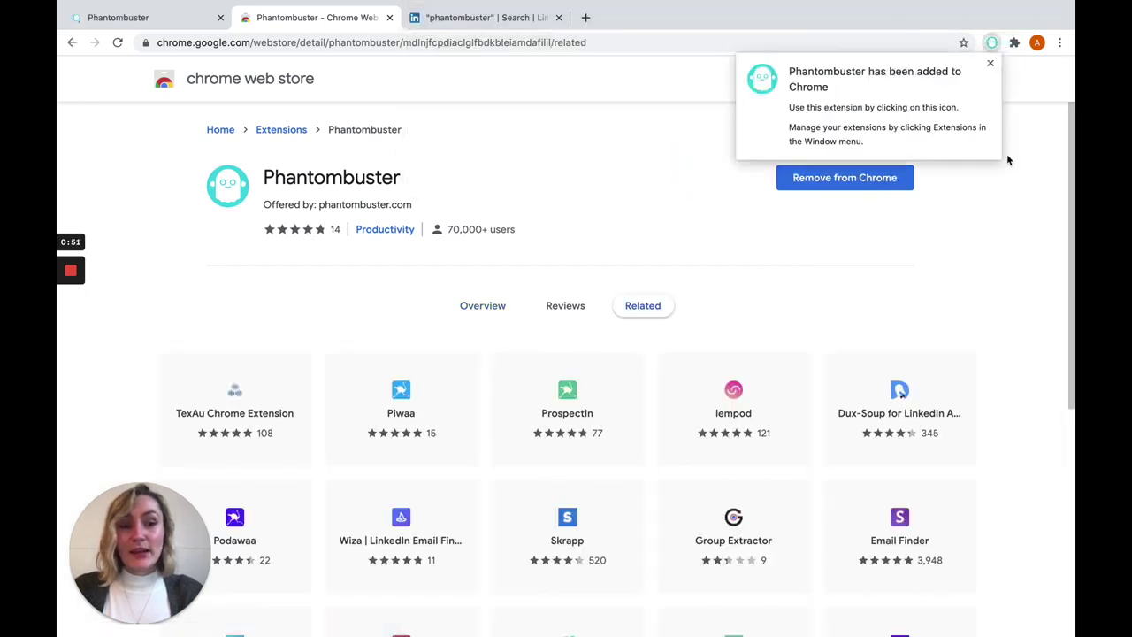
click(389, 17)
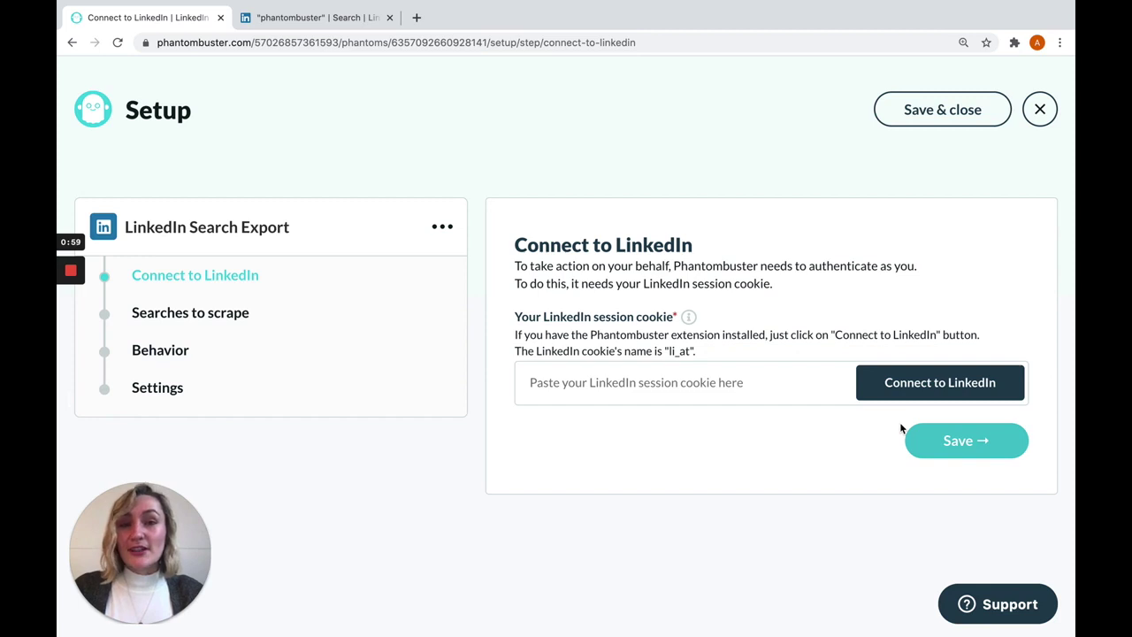
click(919, 387)
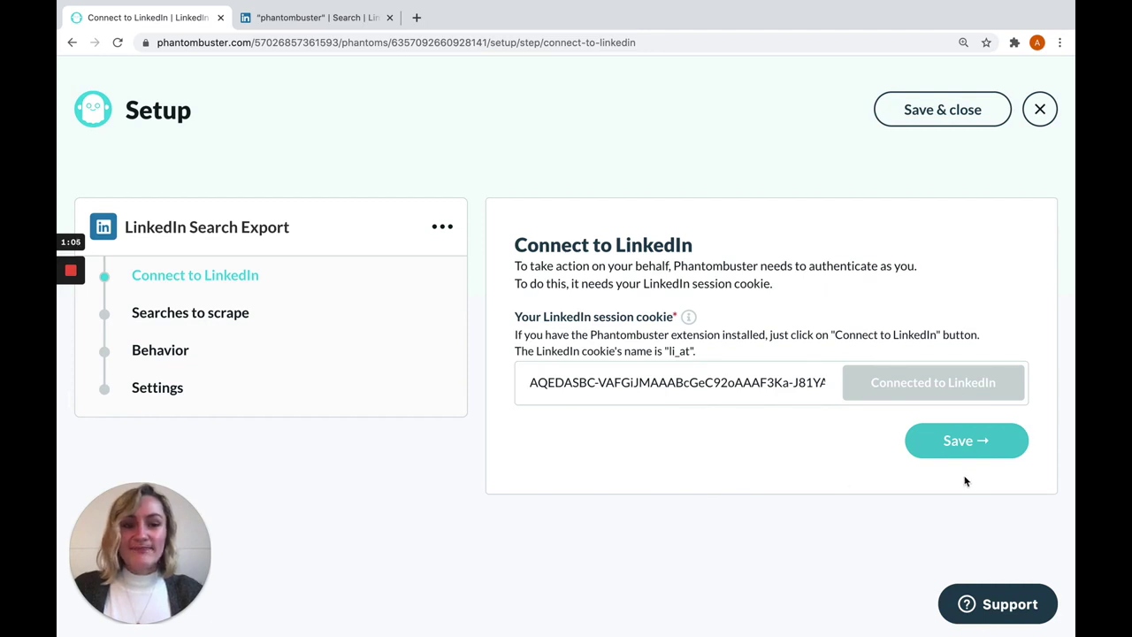
click(967, 447)
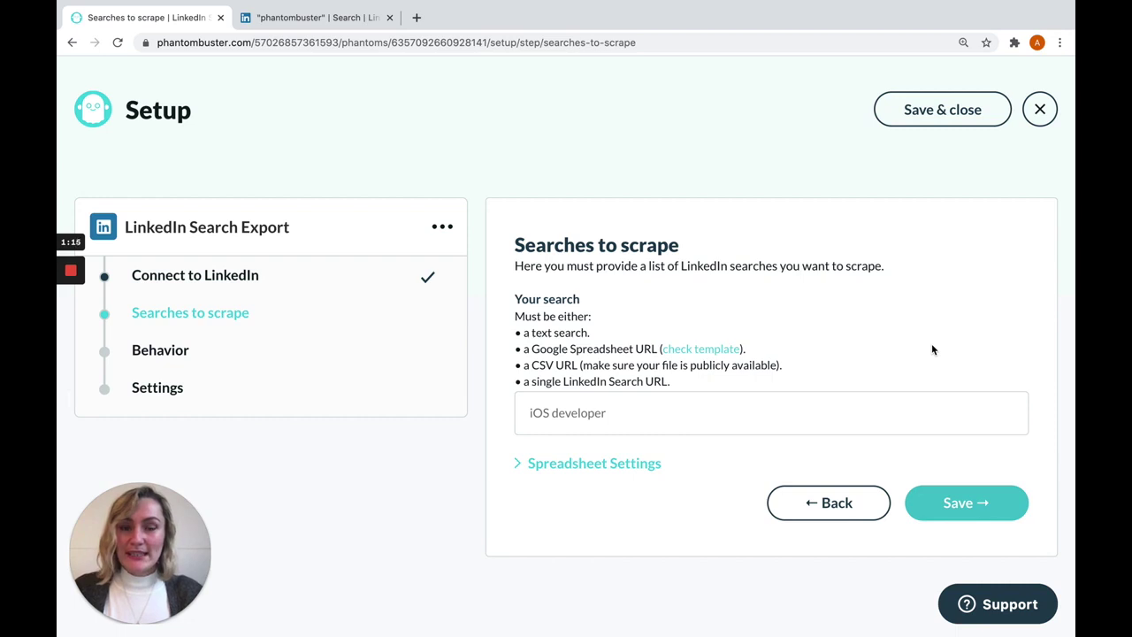
click(615, 415)
text(phantombuster)
drag(628, 413, 502, 413)
key(BackSpace)
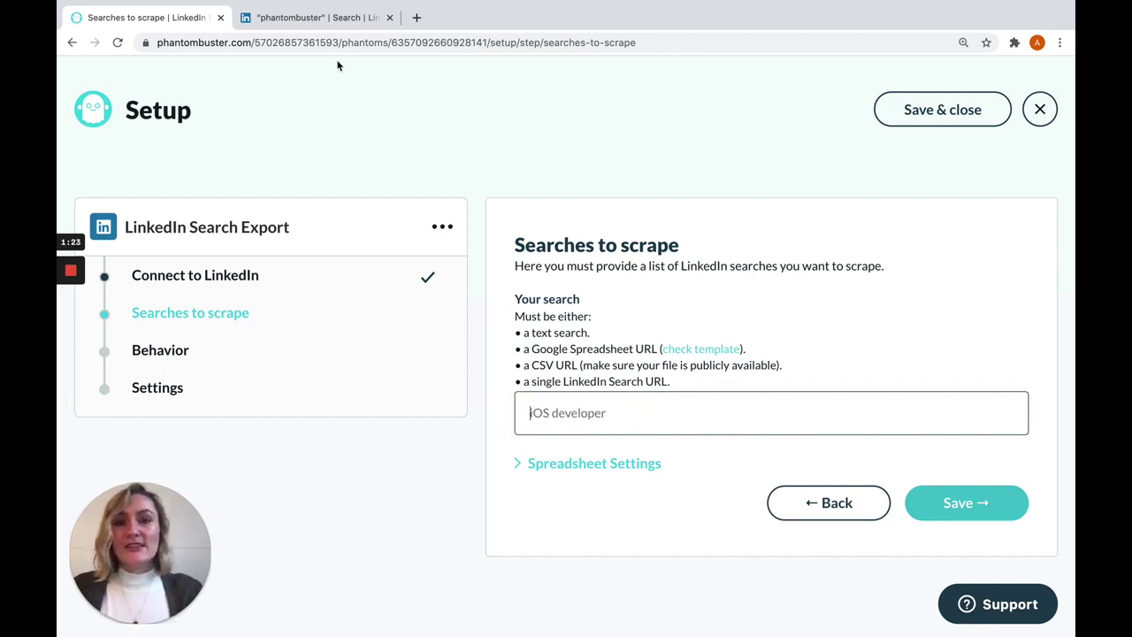
Copy the URL of the LinkedIn search for "phantombuster" and save it as the search to scrape
click(338, 17)
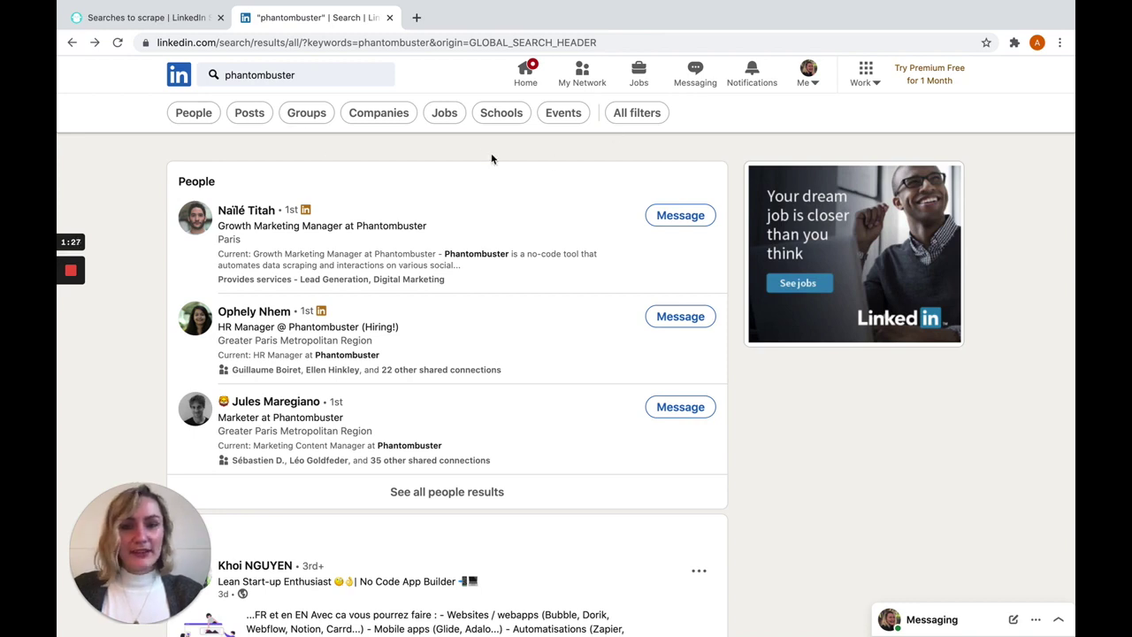
click(451, 42)
key(ctrl+c)
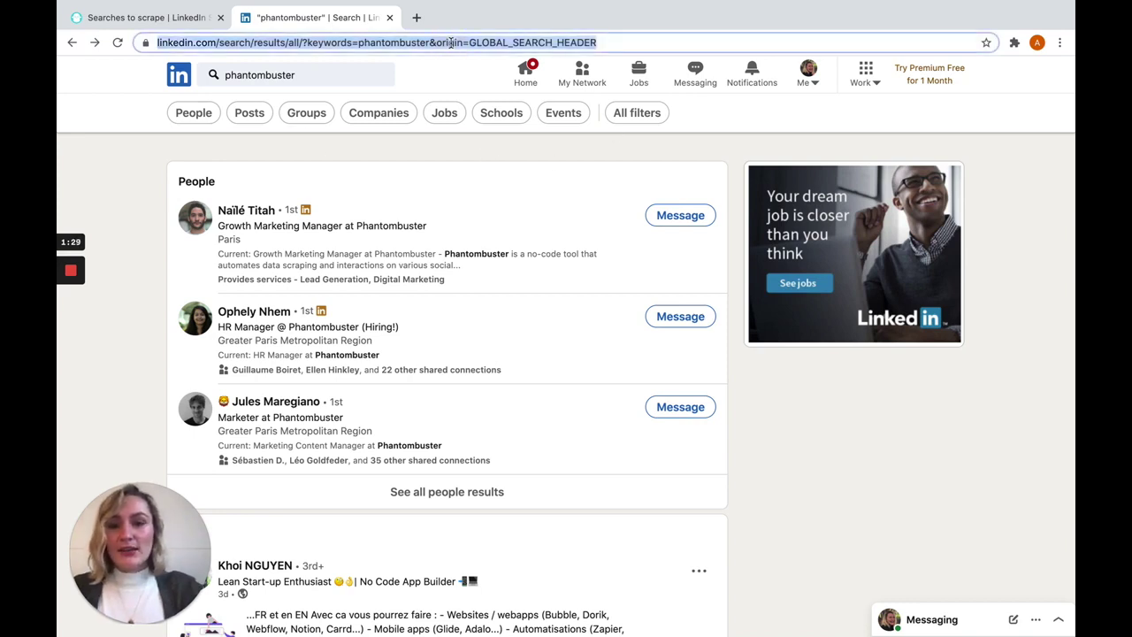
click(186, 18)
click(560, 416)
key(ctrl+v)
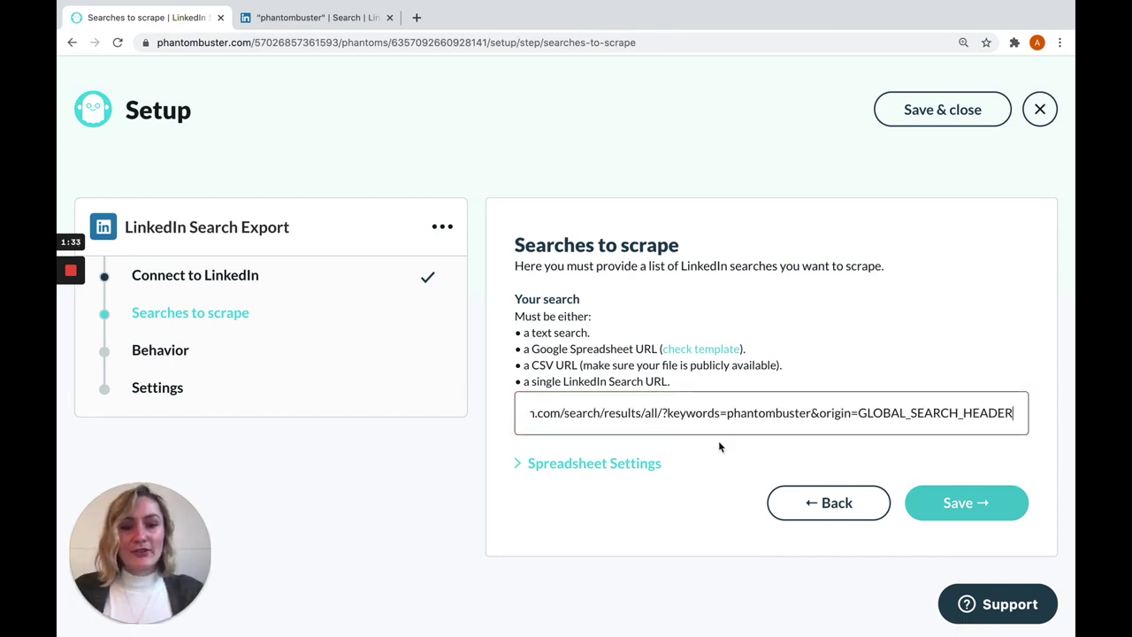
click(805, 368)
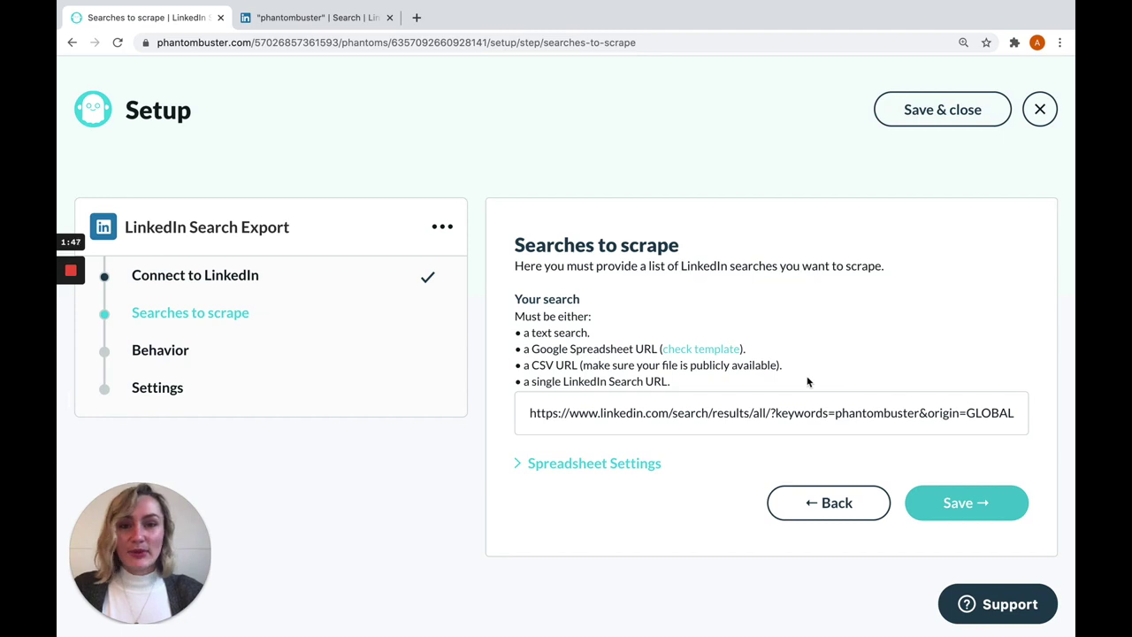
click(993, 512)
Set the number of results to scrape per launch to 10 and save the Behavior settings
scroll(814, 433, down, 2)
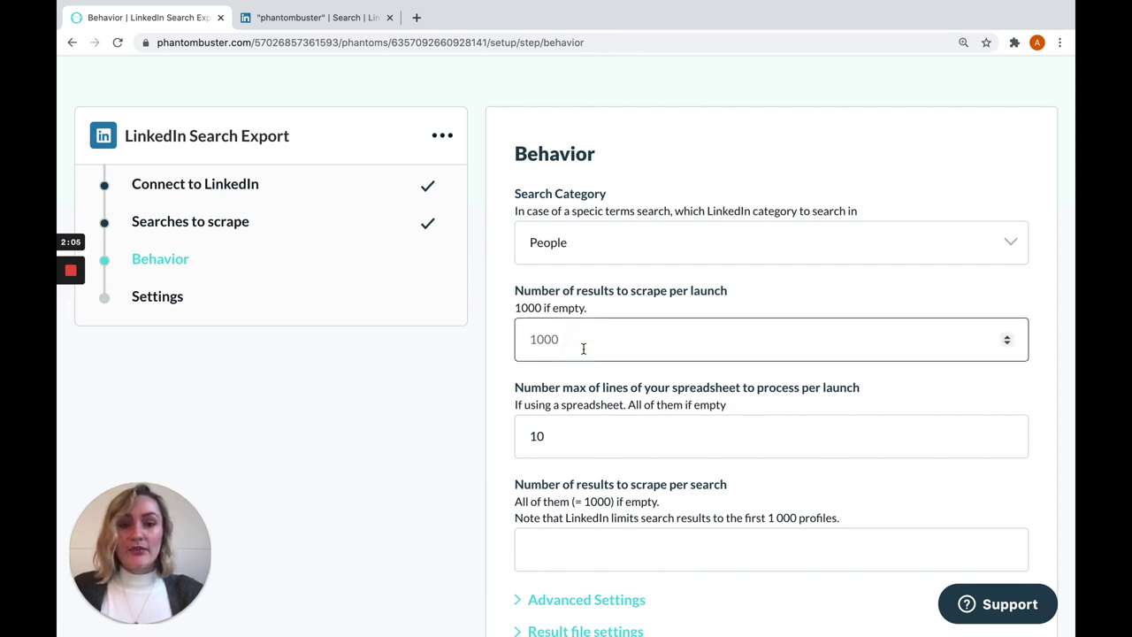
text(10)
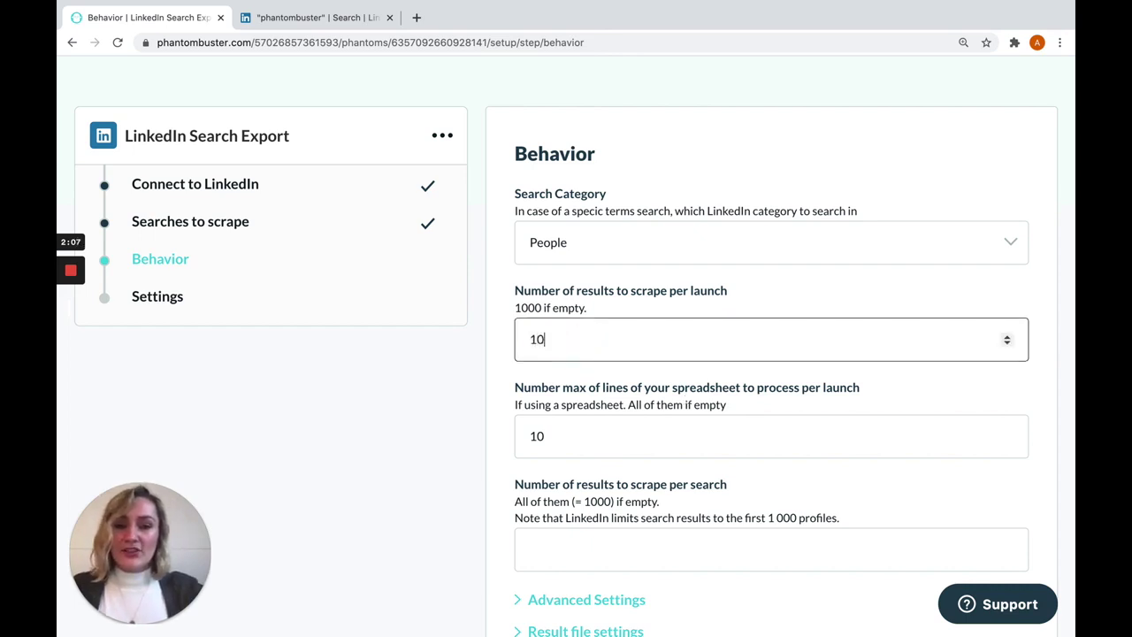
click(780, 305)
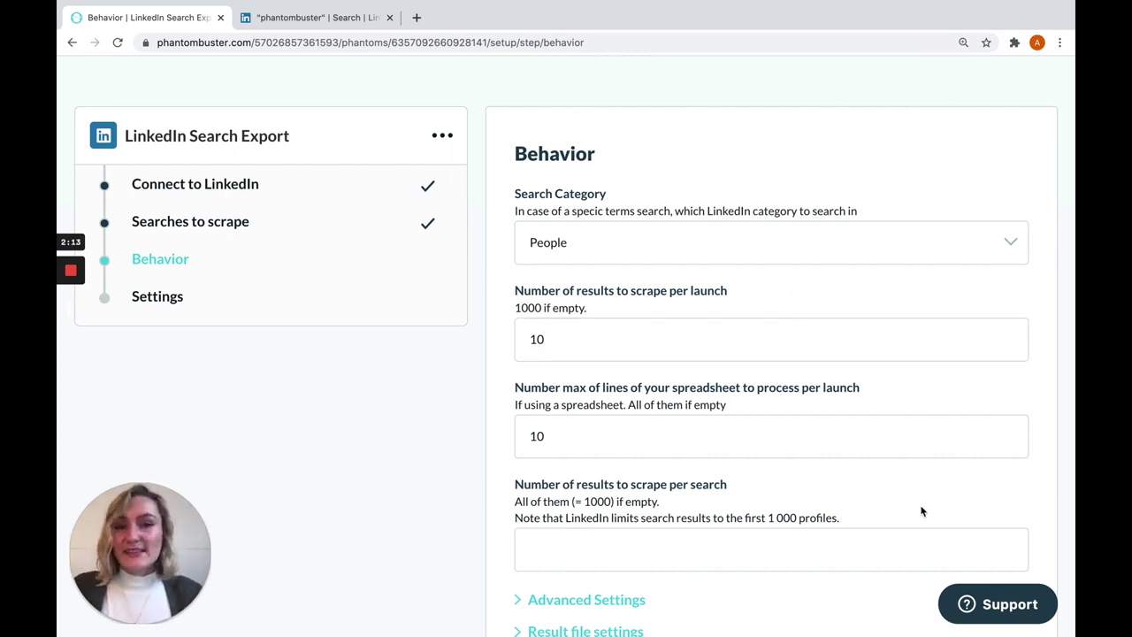
scroll(942, 502, down, 2)
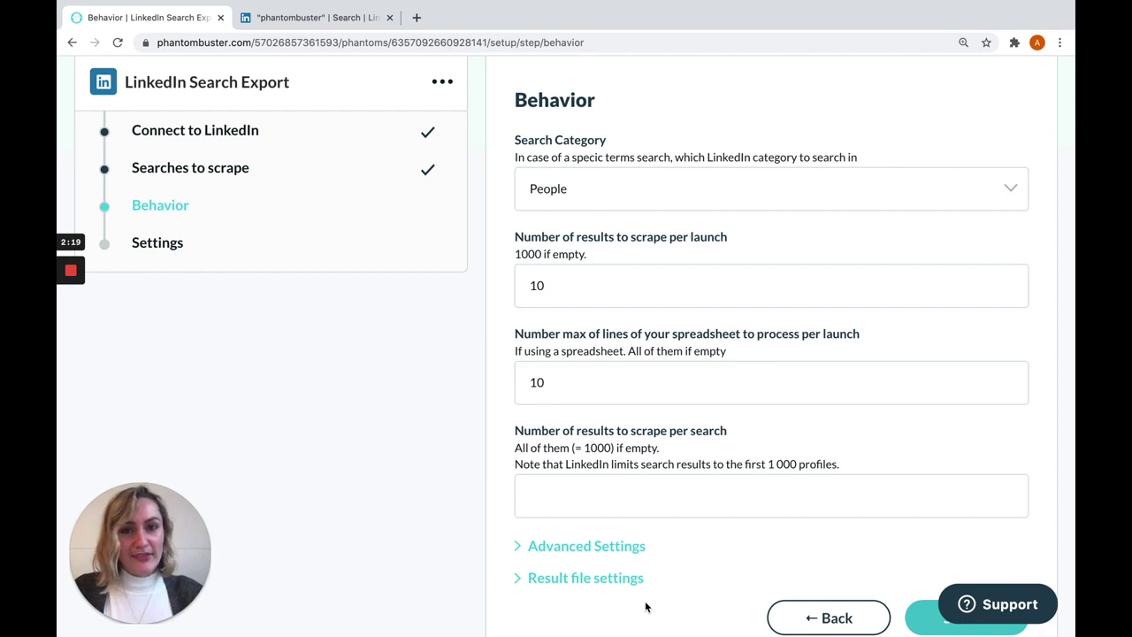
scroll(693, 590, down, 2)
click(980, 550)
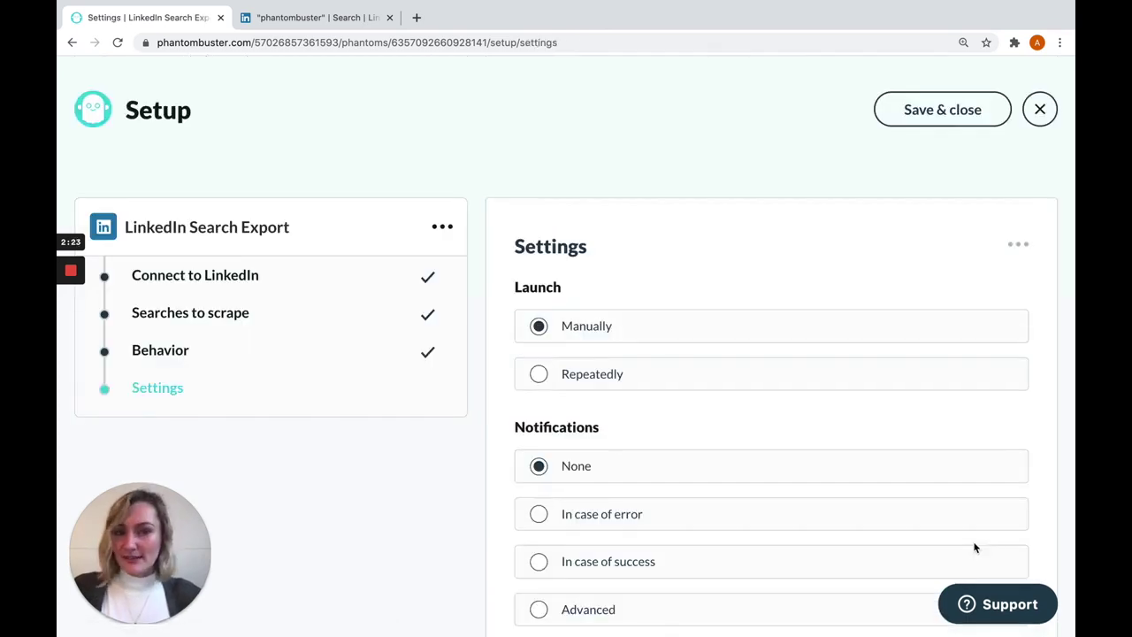
Examine the frequency options for repeated launches and return the launch mode to Manually
scroll(972, 543, down, 2)
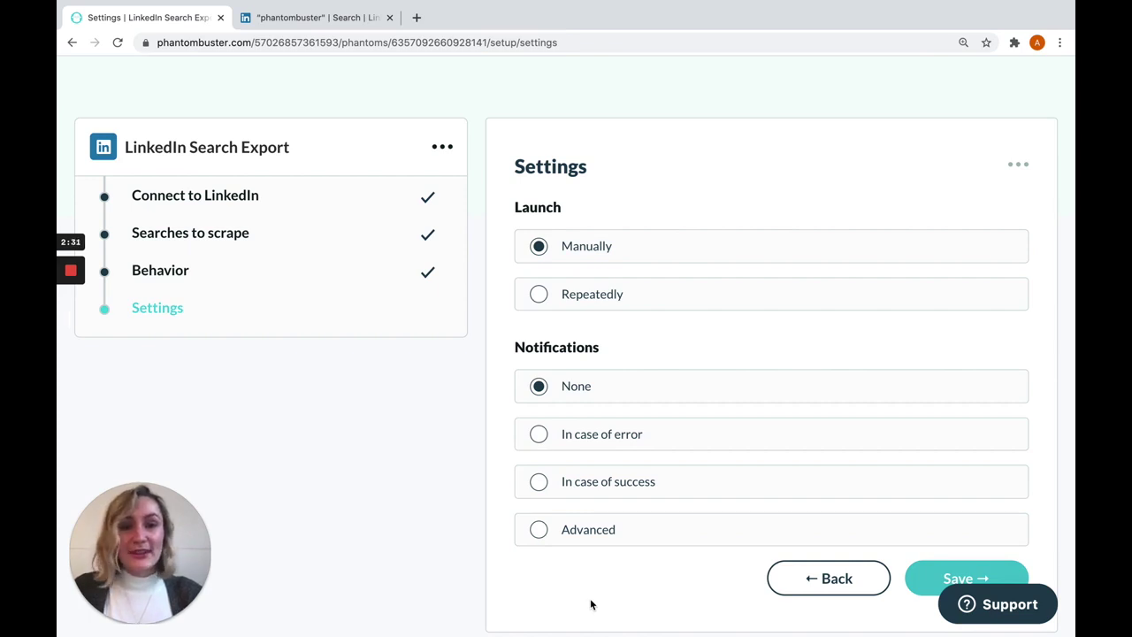
scroll(512, 419, up, 2)
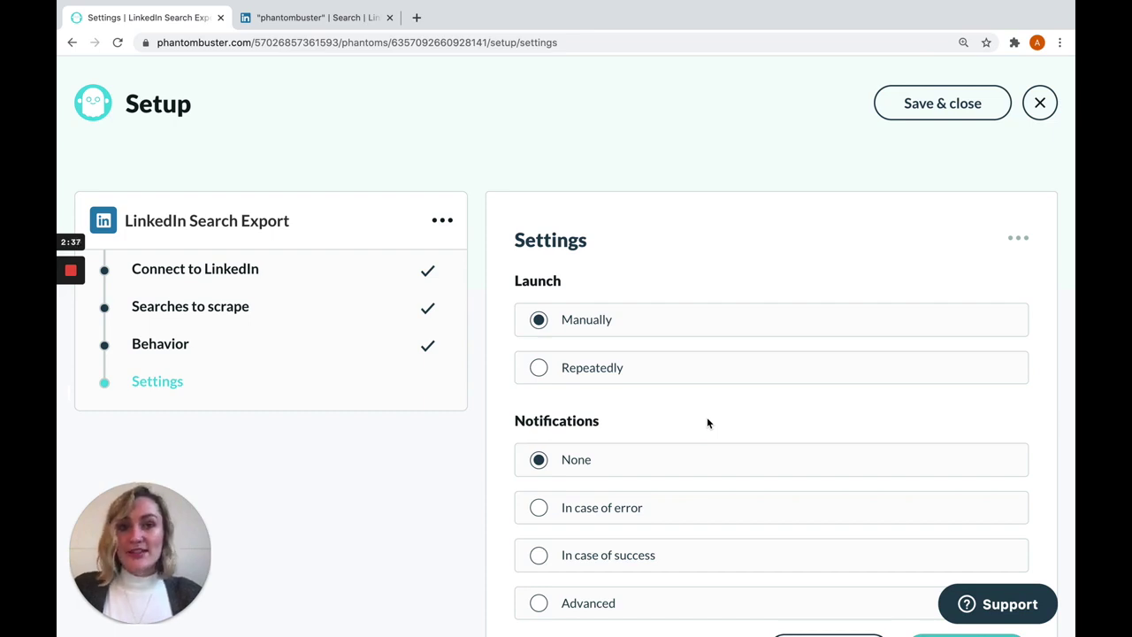
scroll(707, 423, down, 1)
click(539, 326)
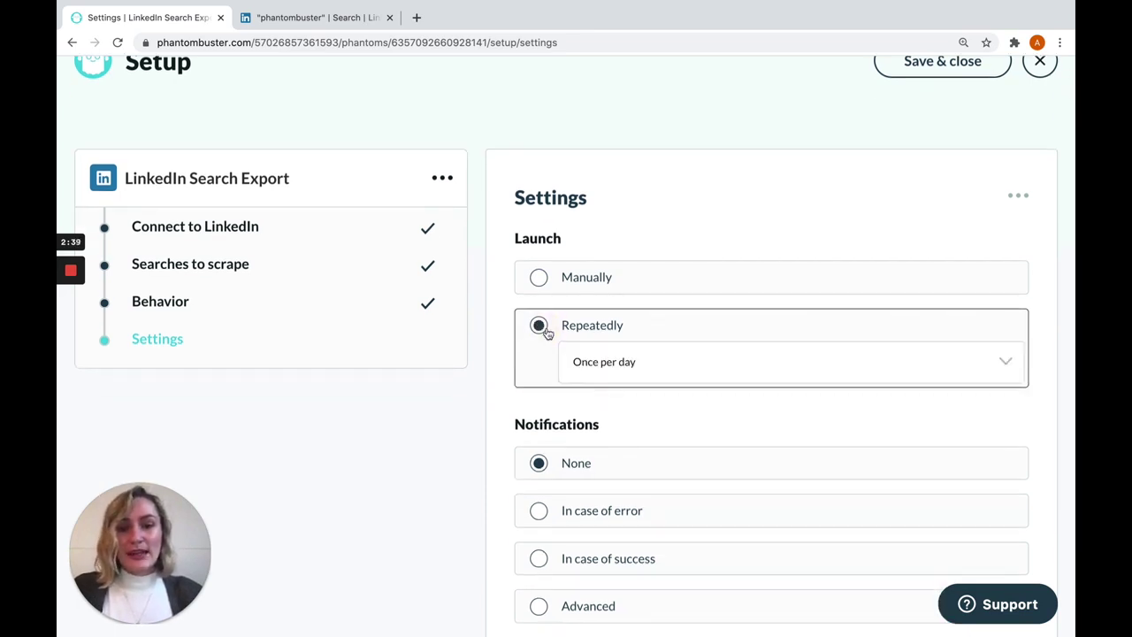
click(615, 365)
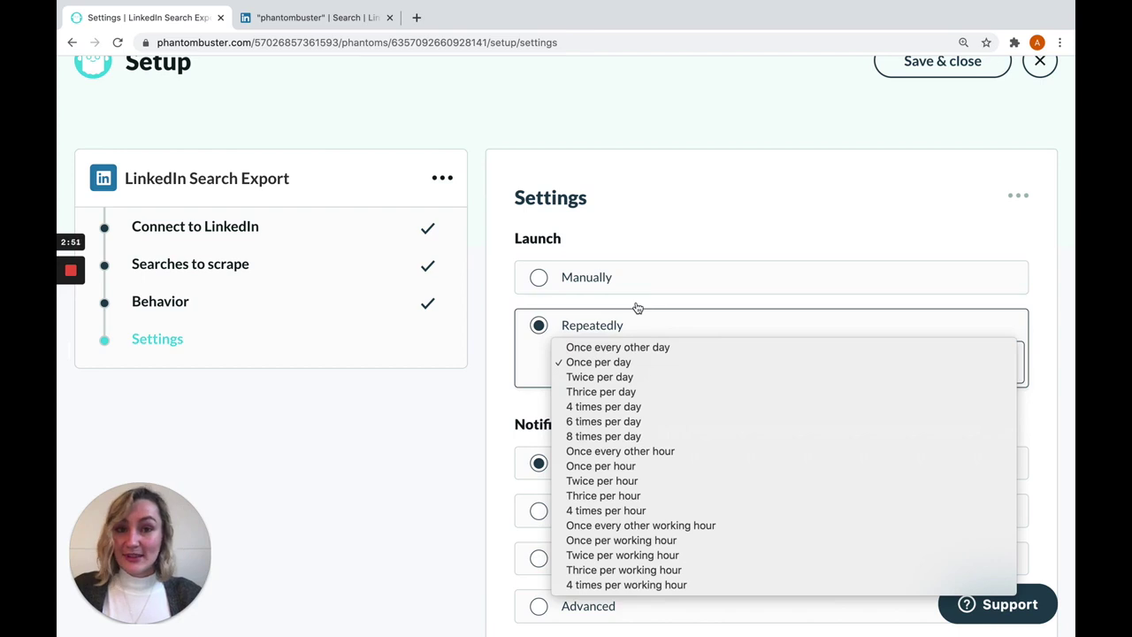
click(538, 277)
click(536, 278)
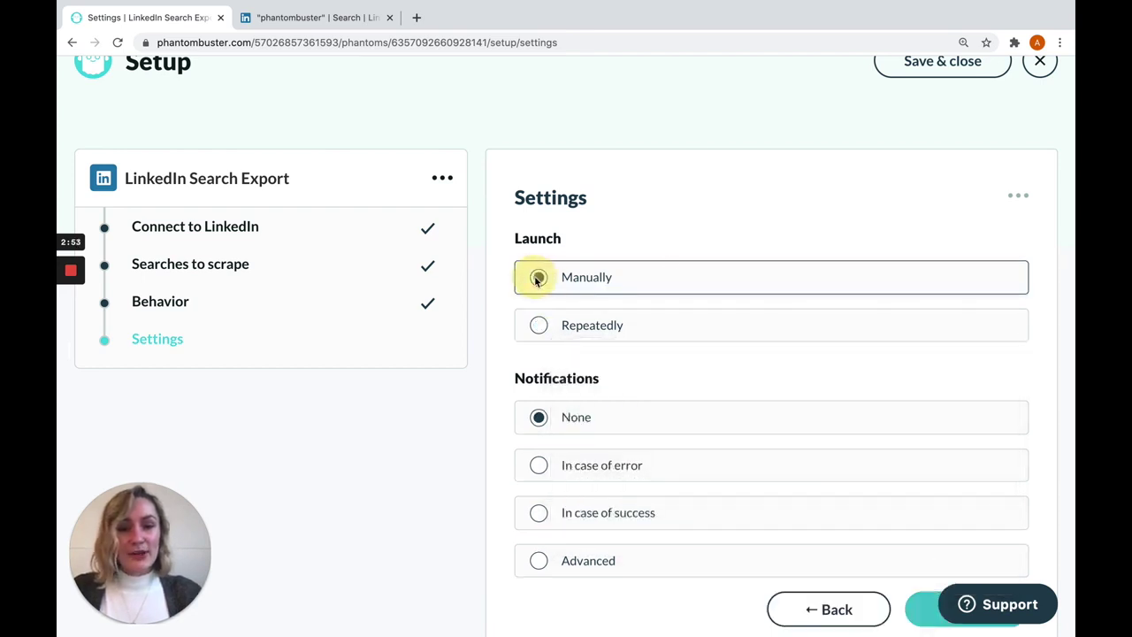
Save the phantom's launch and notification settings and launch LinkedIn Search Export
scroll(964, 292, down, 2)
click(967, 546)
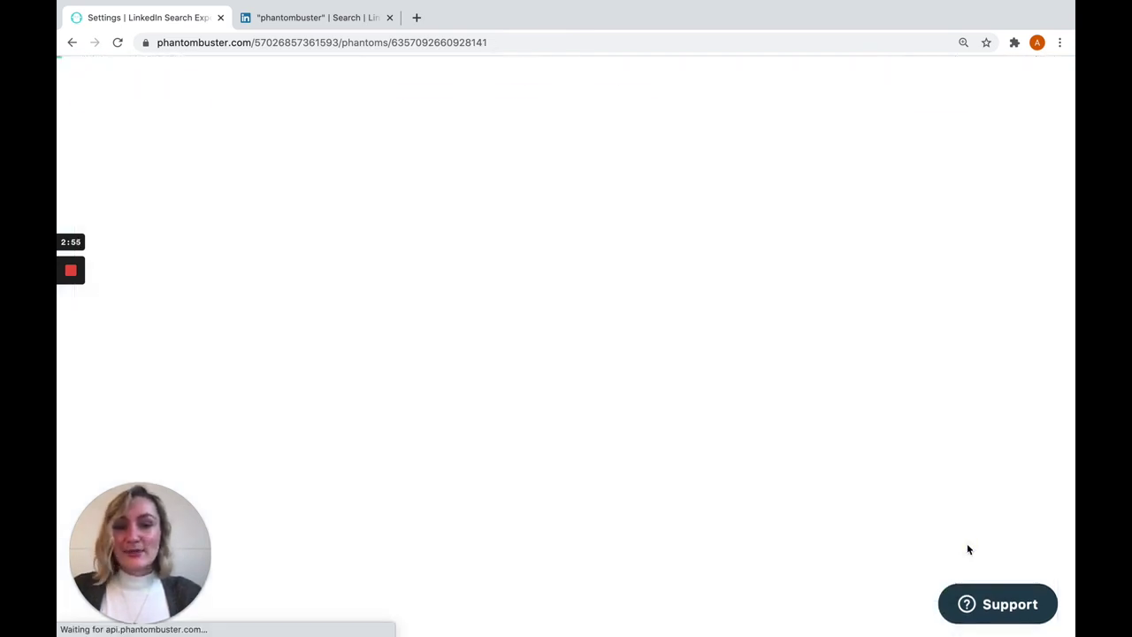
click(992, 351)
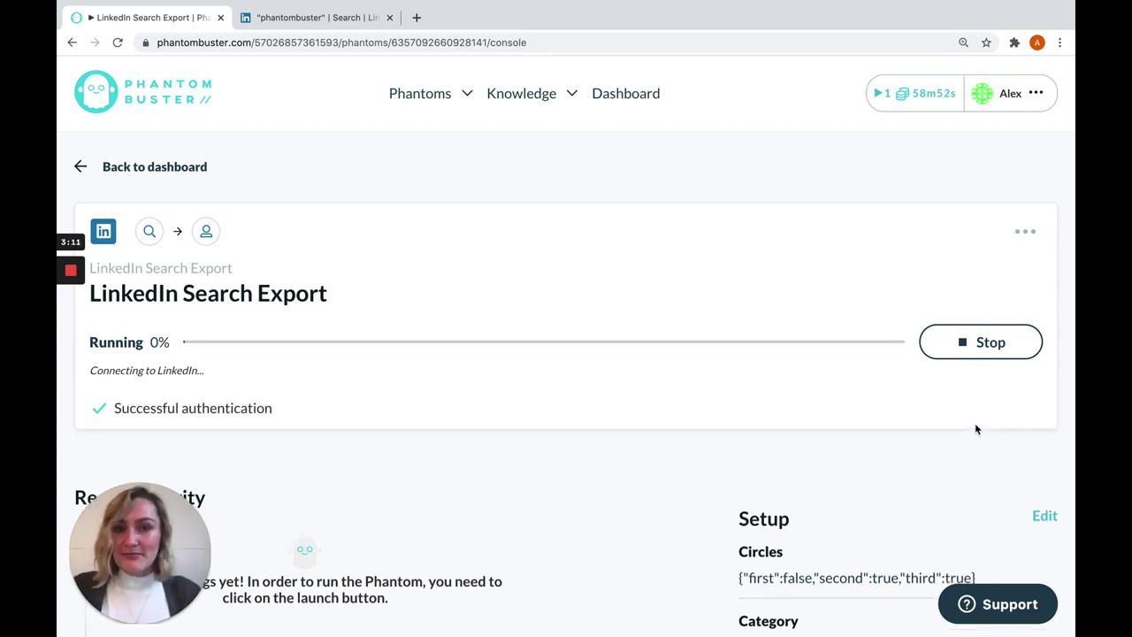
Follow the phantom's run and preview the extracted profiles in result.csv
scroll(599, 506, down, 1)
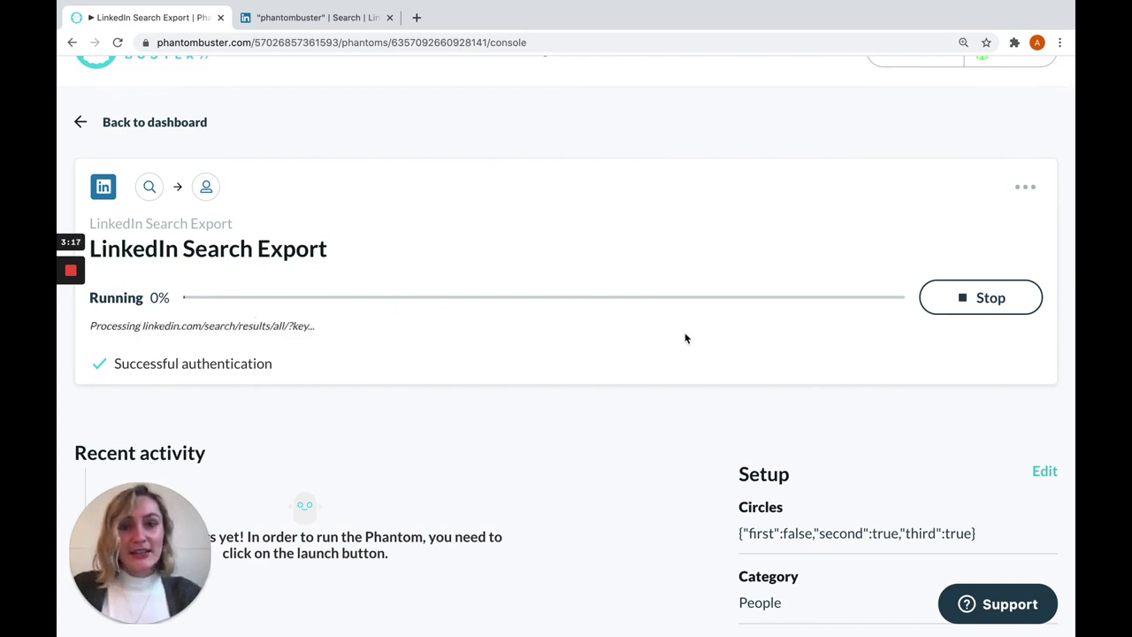
scroll(547, 386, up, 1)
scroll(547, 386, down, 2)
scroll(547, 386, down, 1)
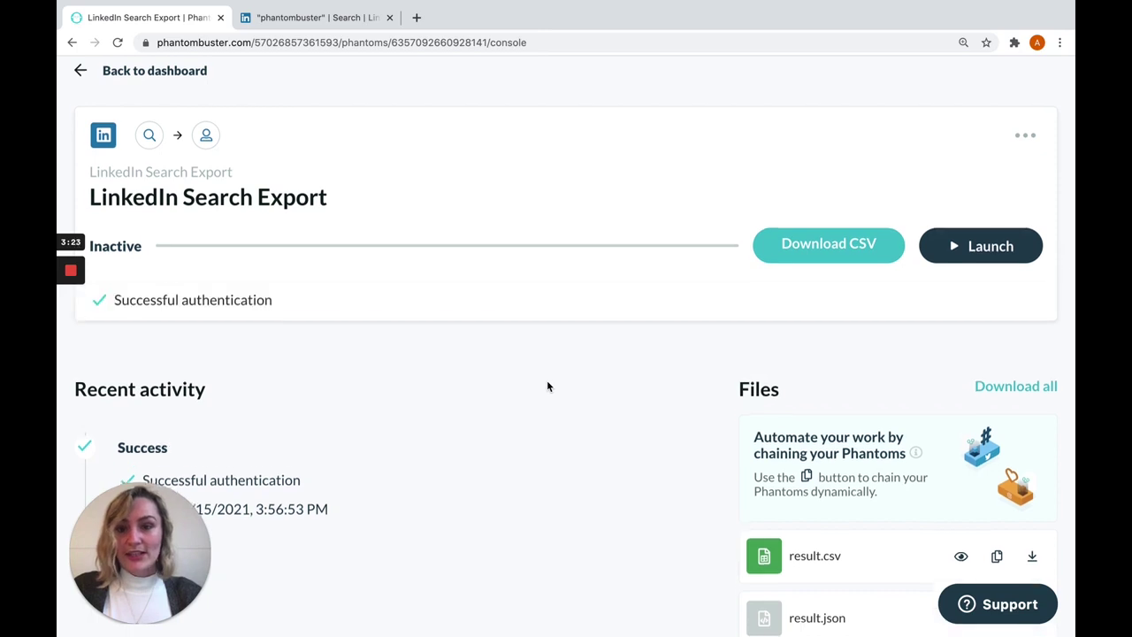
scroll(546, 386, down, 2)
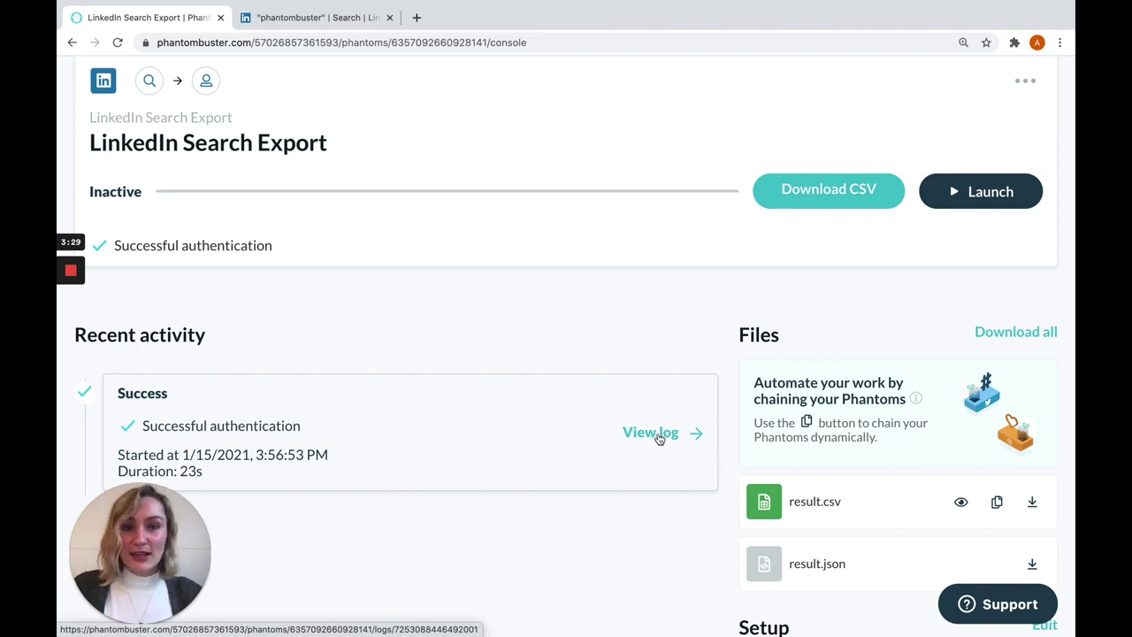
scroll(659, 439, down, 2)
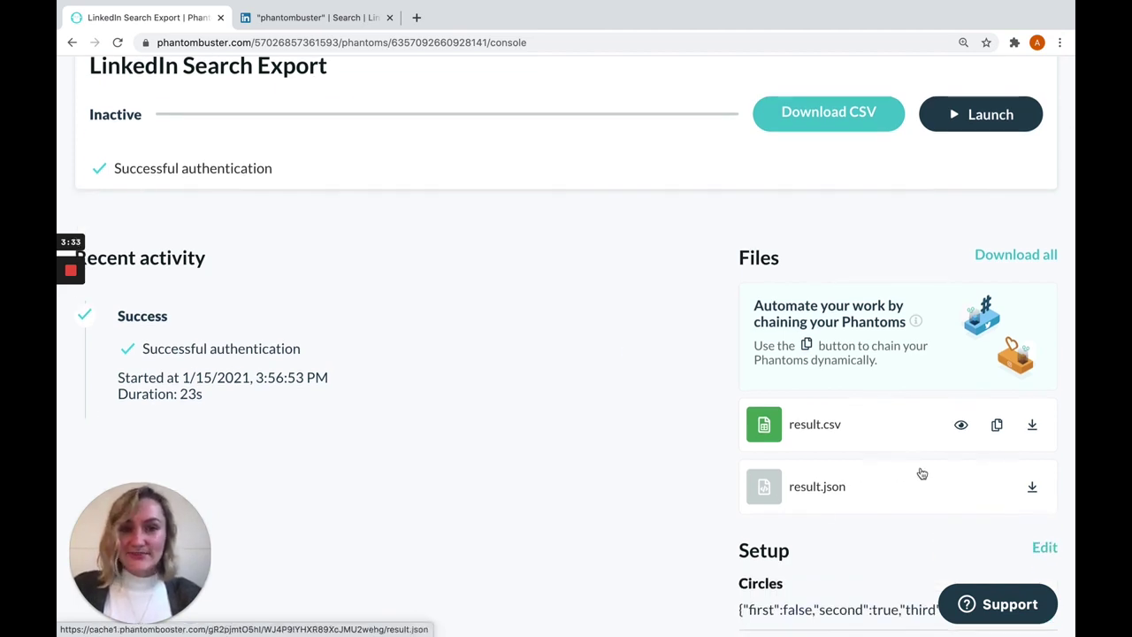
click(962, 427)
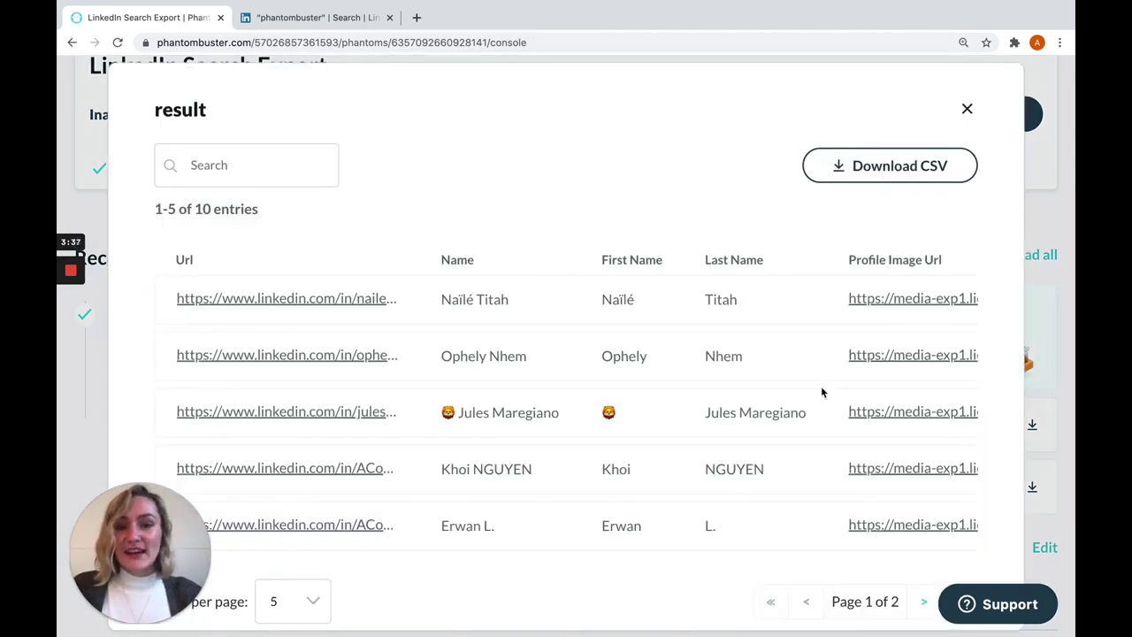
scroll(821, 392, down, 1)
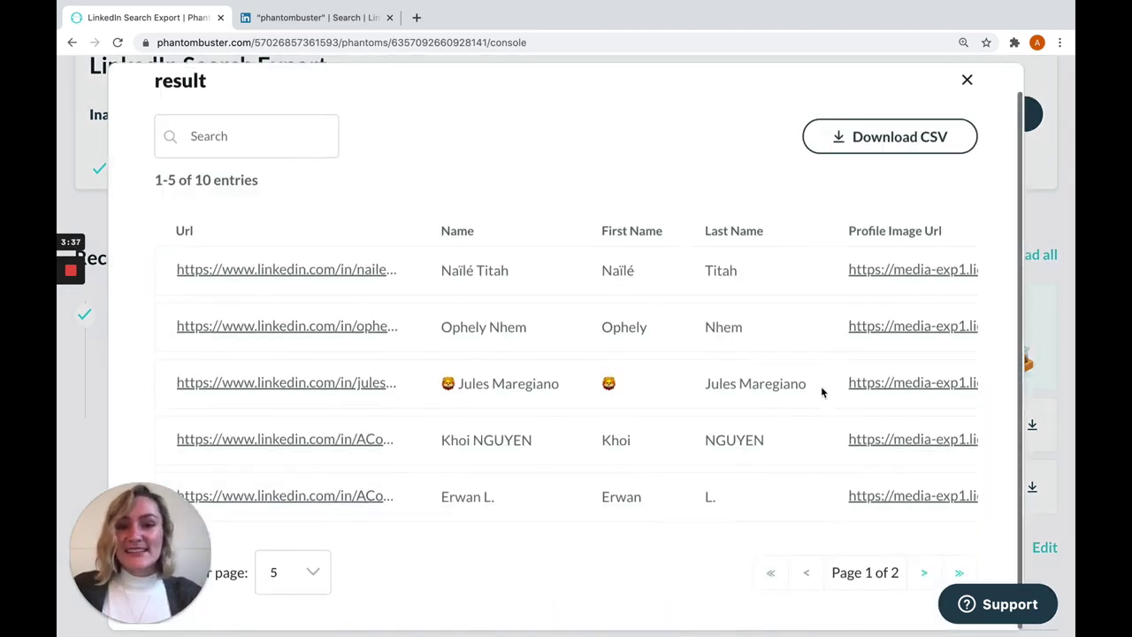
Download the results as a CSV, open result.csv in Numbers and hide the Format sidebar
click(887, 146)
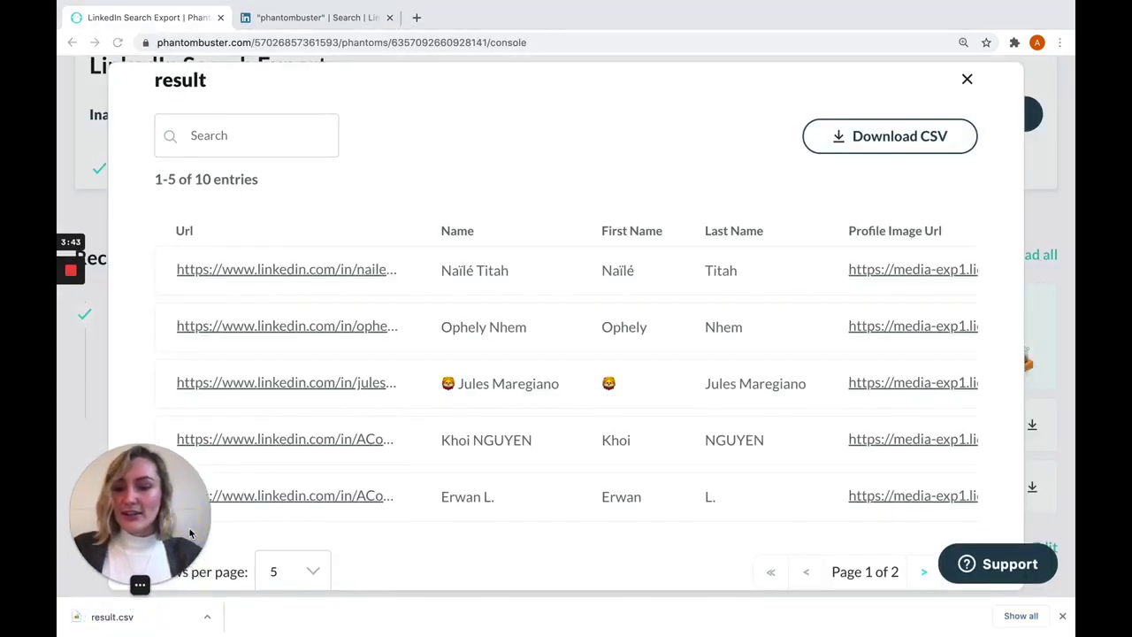
click(139, 624)
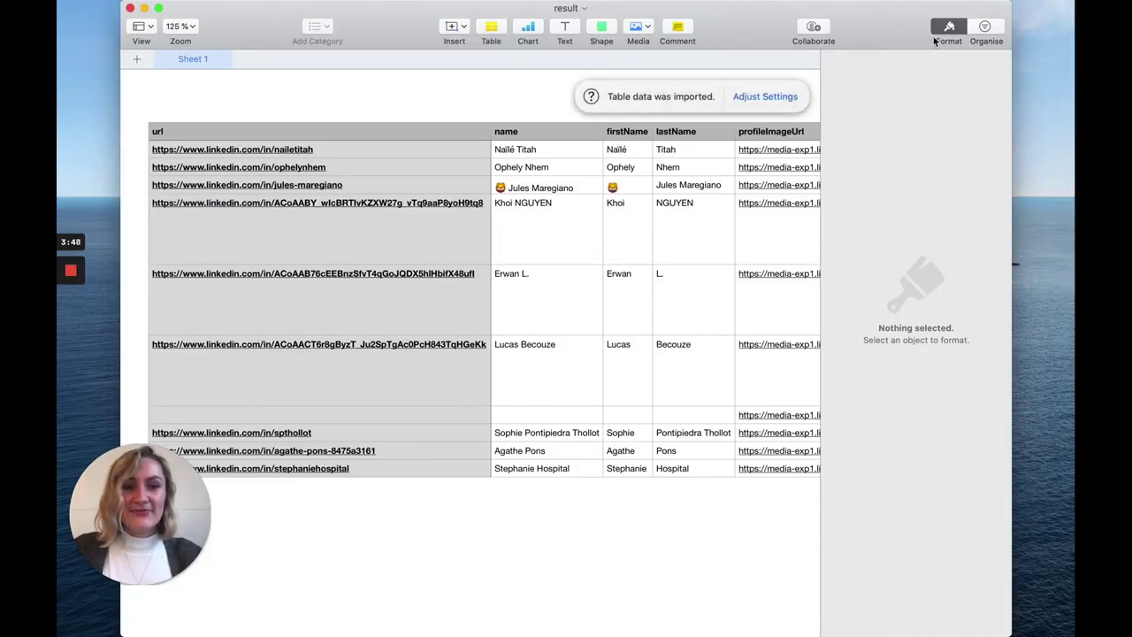
click(945, 31)
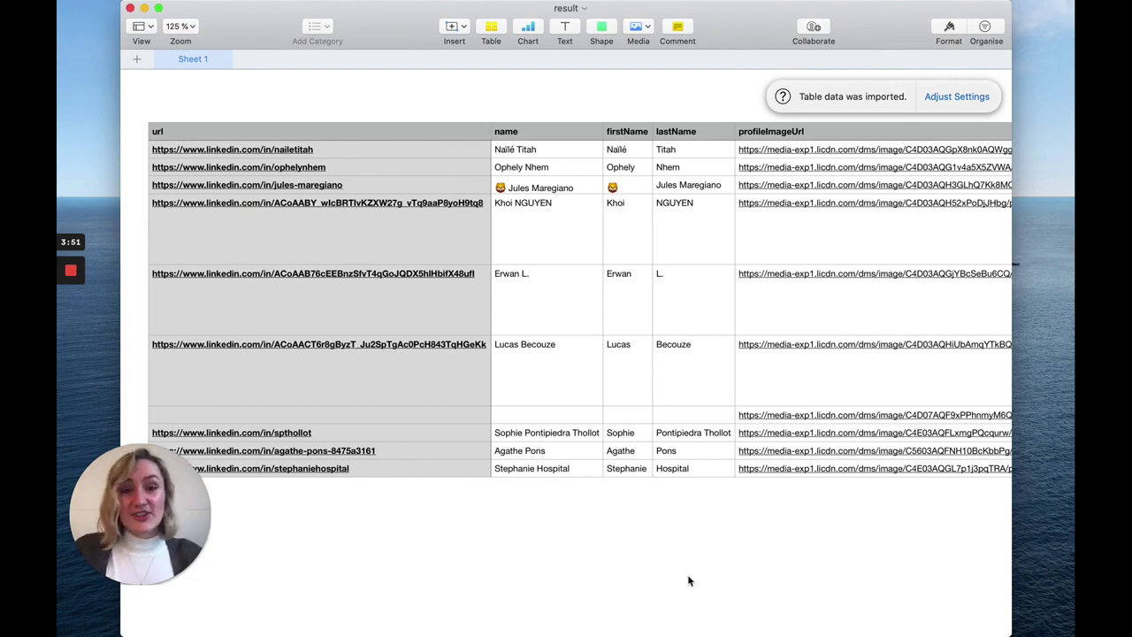
Return to Phantombuster in the browser, close the result preview and open the Dashboard
key(super+Tab)
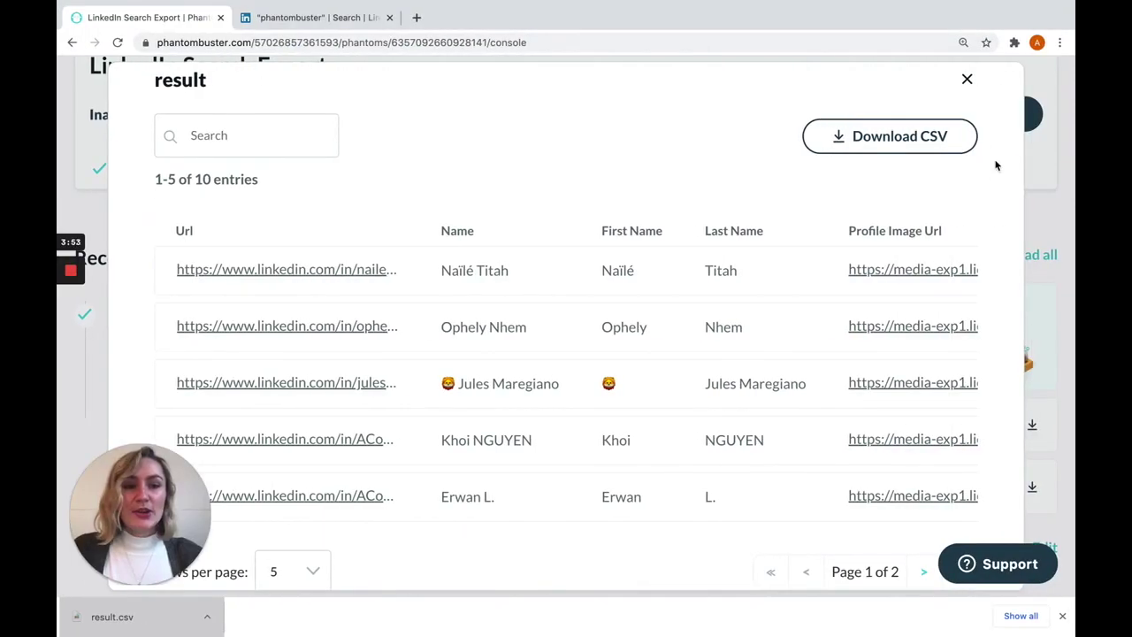
click(968, 82)
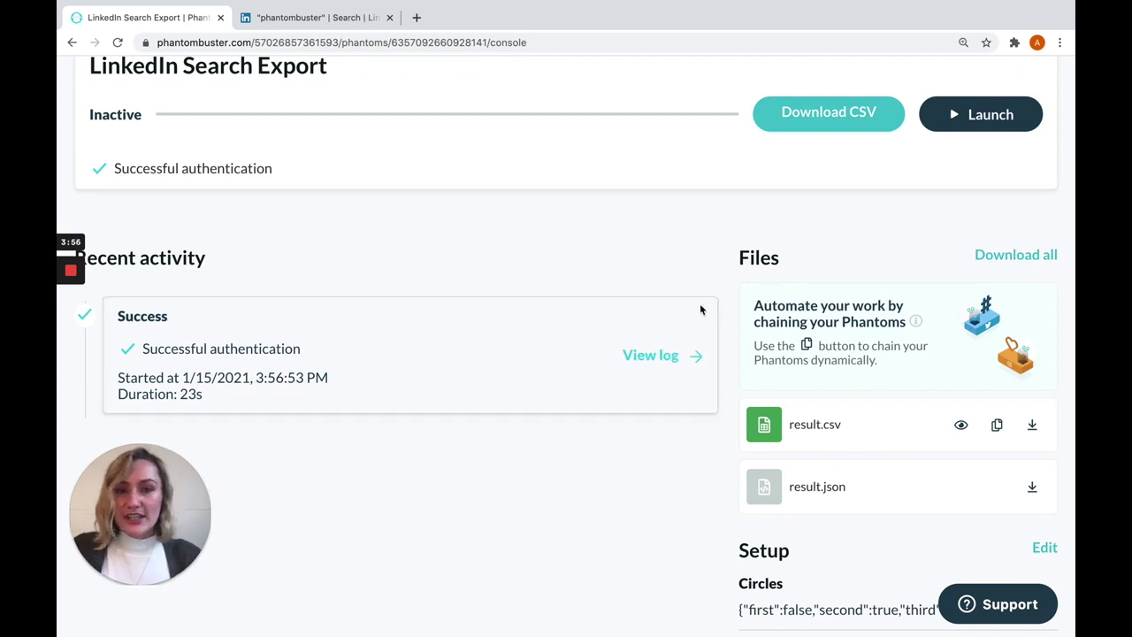
scroll(701, 309, up, 5)
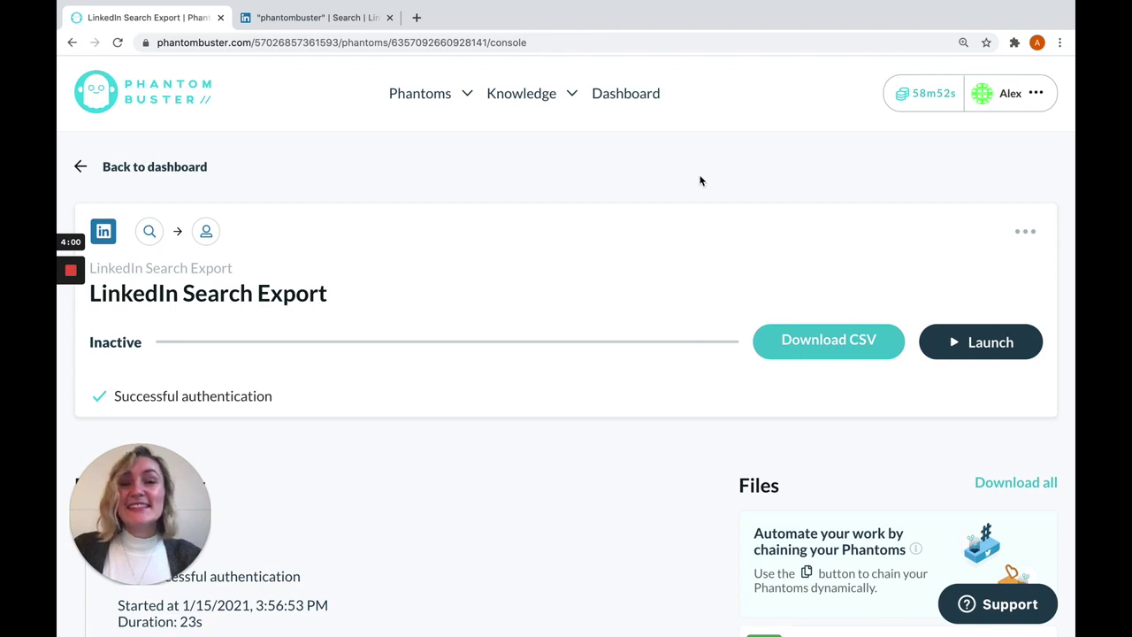
click(648, 97)
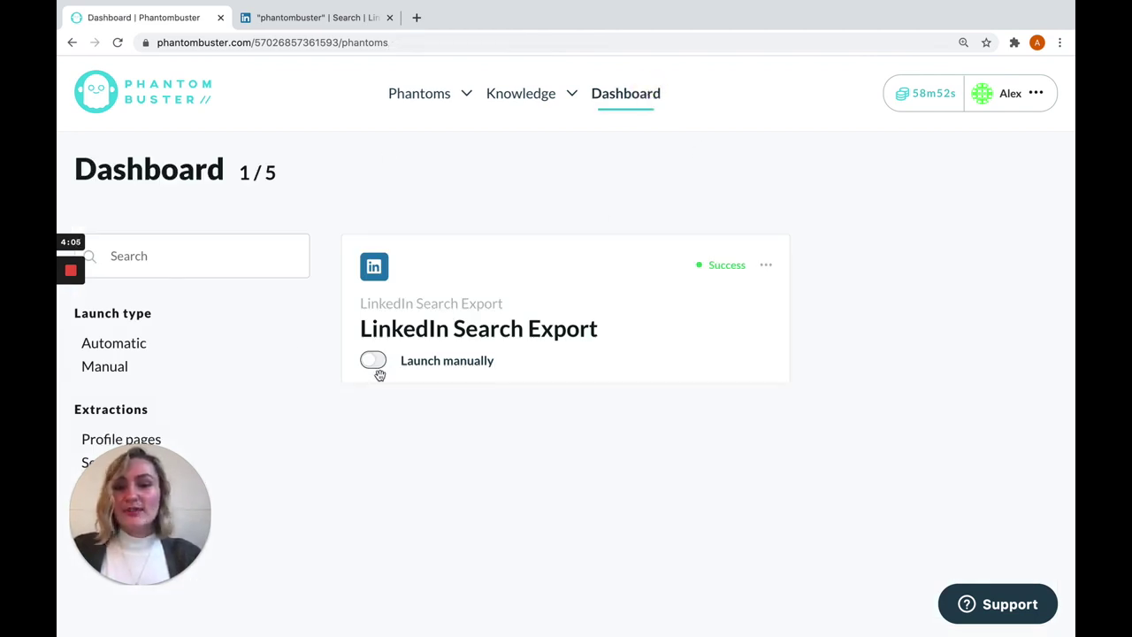